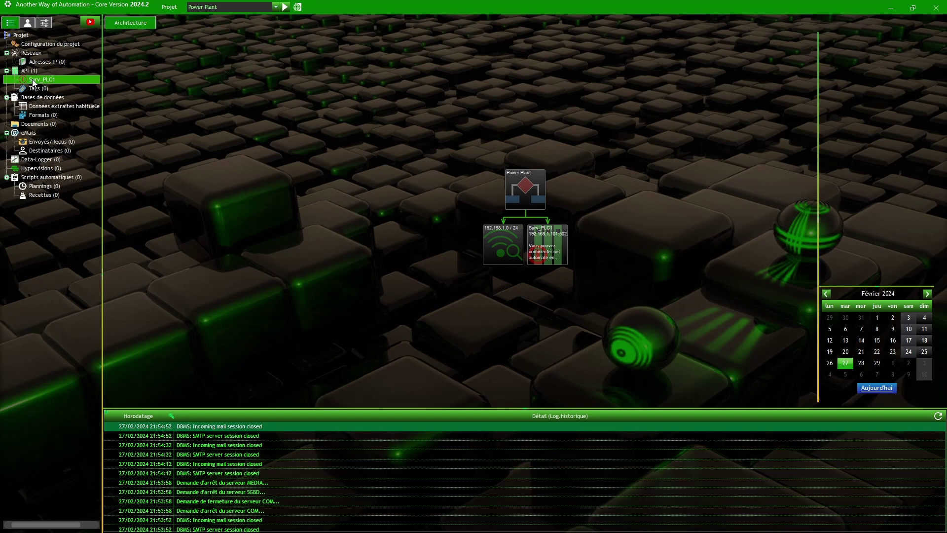
Step: Test Surv_PLC1's ping and connection with the Modbus TCP protocol, and set the PLC as active
{"action": "double_click", "coordinate": [34, 81]}
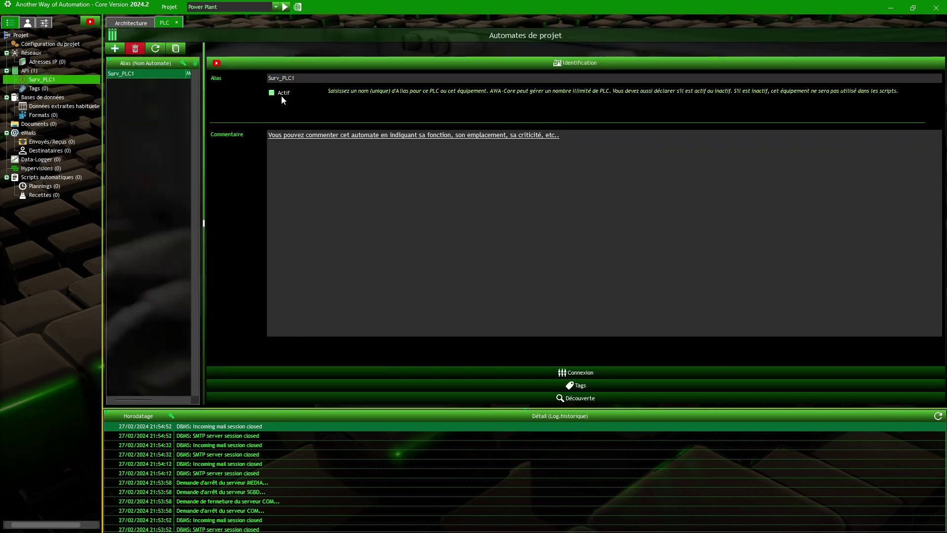
{"action": "mouse_move", "coordinate": [283, 99]}
{"action": "left_click", "coordinate": [341, 373]}
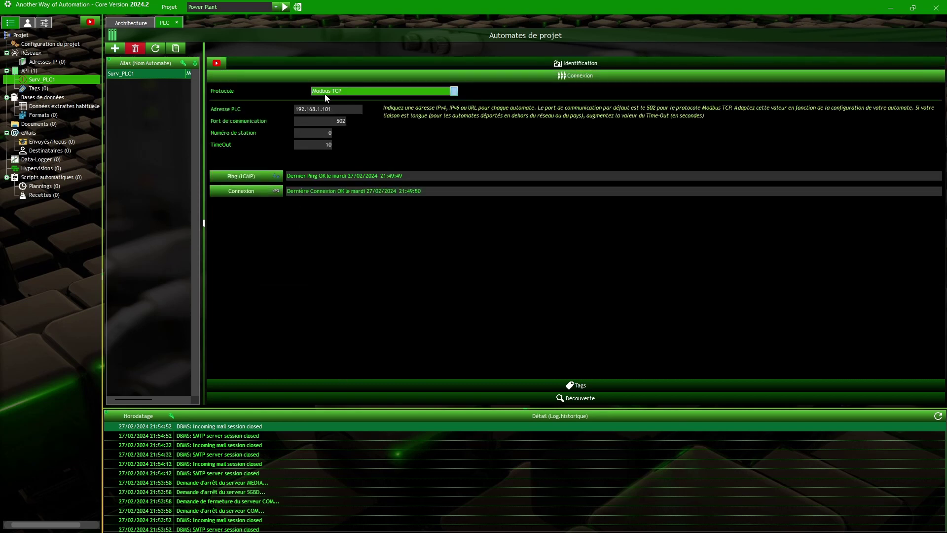
{"action": "left_click", "coordinate": [328, 90]}
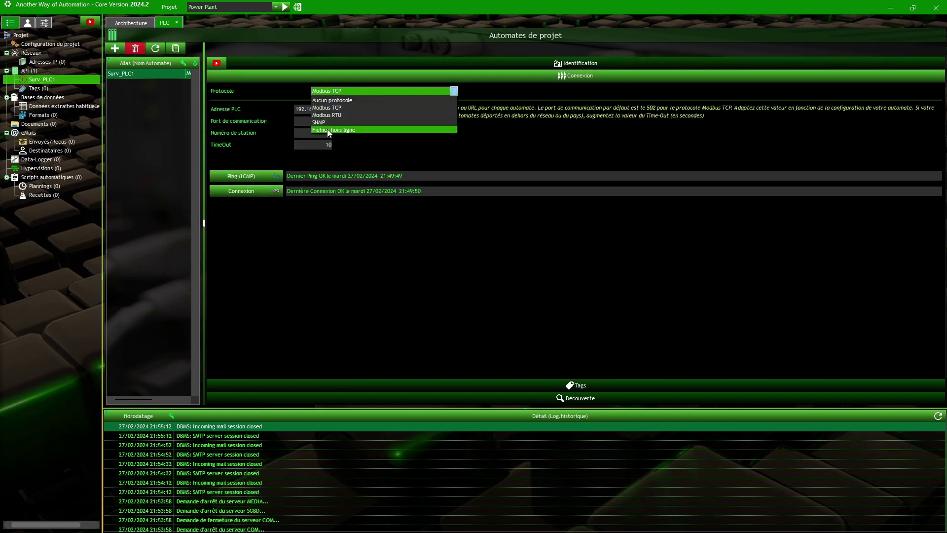
{"action": "left_click", "coordinate": [324, 92]}
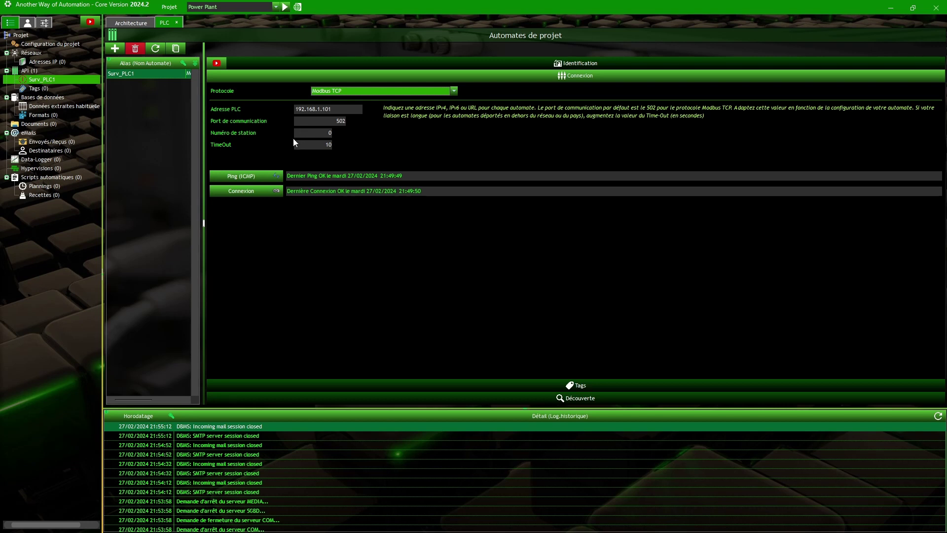
{"action": "left_click", "coordinate": [242, 175]}
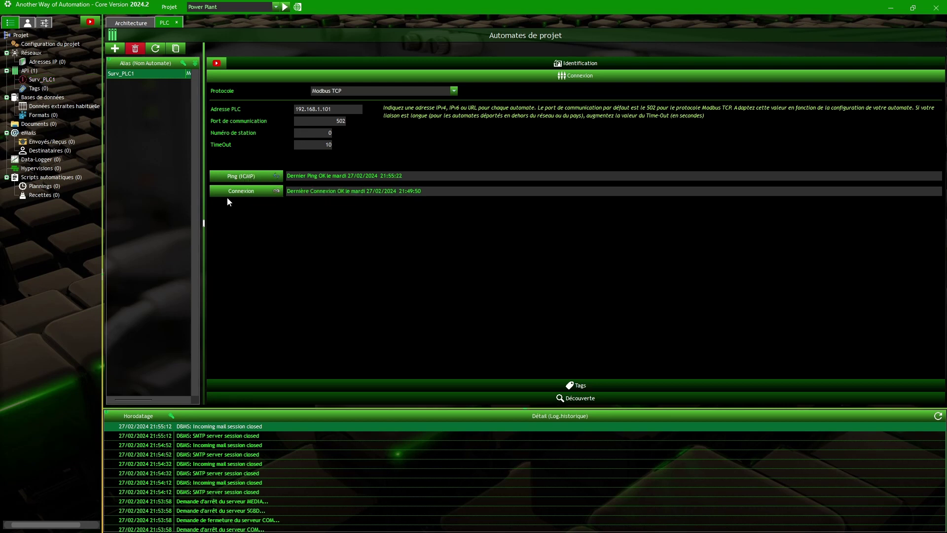
{"action": "left_click", "coordinate": [244, 190]}
{"action": "left_click", "coordinate": [247, 62]}
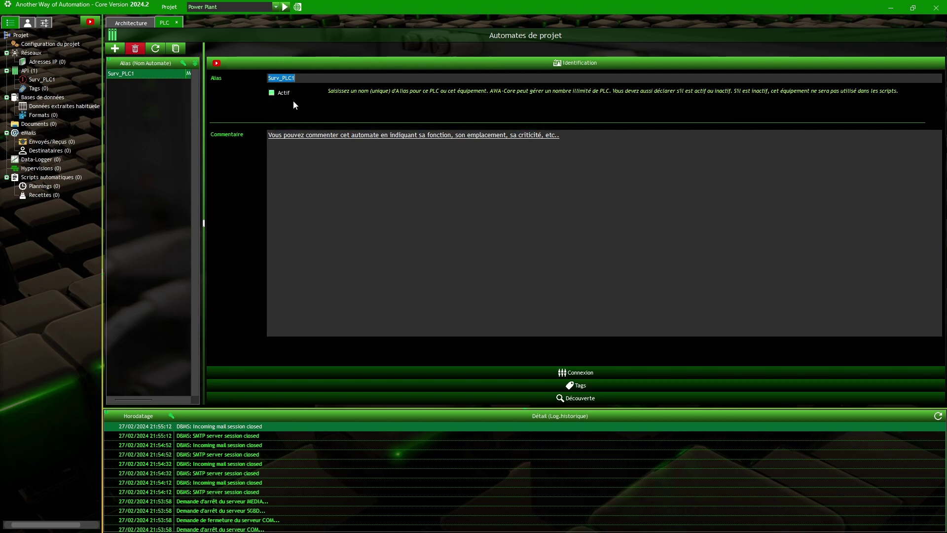
{"action": "left_click", "coordinate": [272, 93]}
Step: Create a tag named Niveau linked to Surv_PLC1 with the address type REAL
{"action": "left_click", "coordinate": [40, 90]}
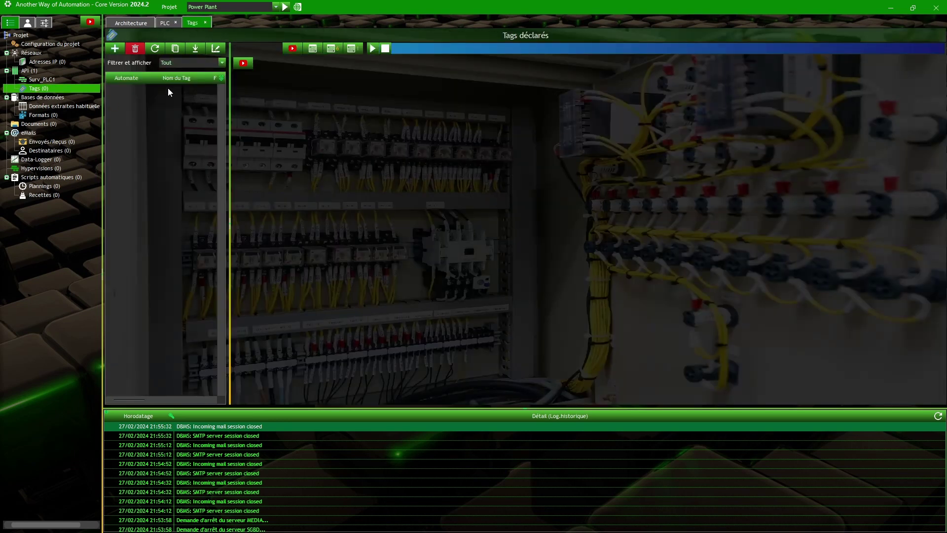
{"action": "left_click", "coordinate": [117, 49]}
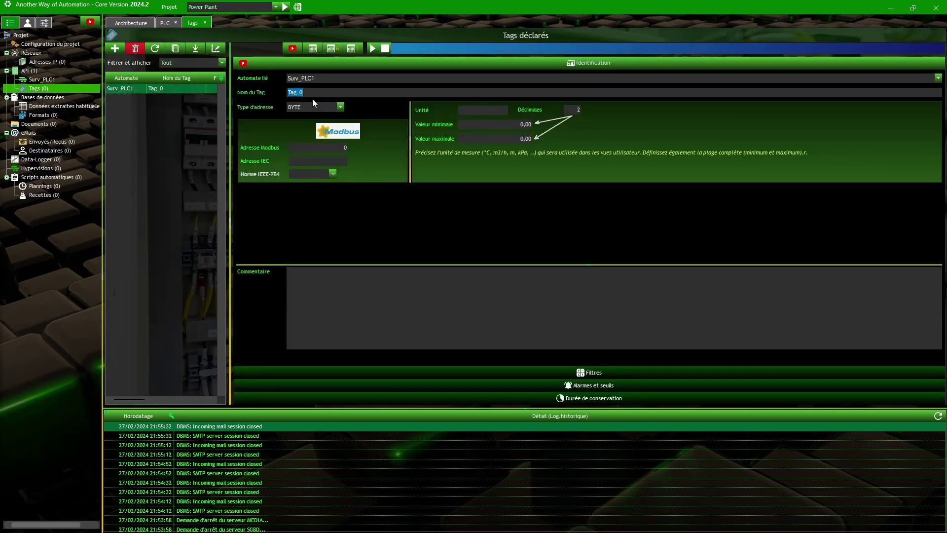
{"action": "type", "text": "Niveau"}
{"action": "left_click", "coordinate": [340, 107]}
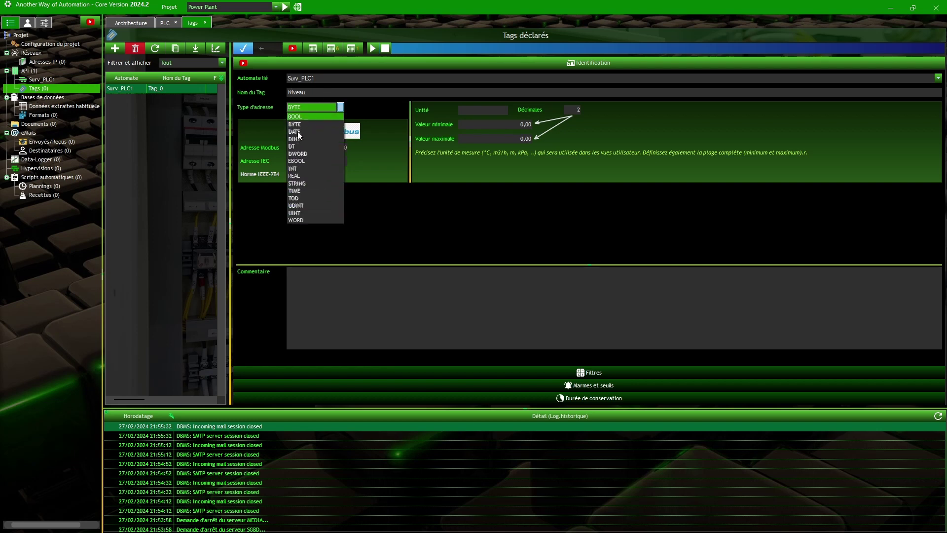
{"action": "left_click", "coordinate": [297, 175]}
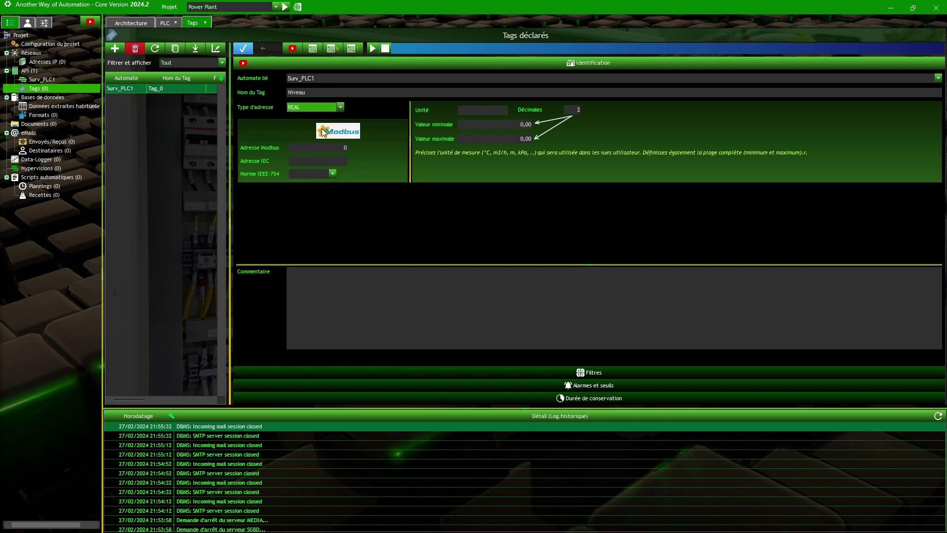
{"action": "left_click", "coordinate": [320, 107]}
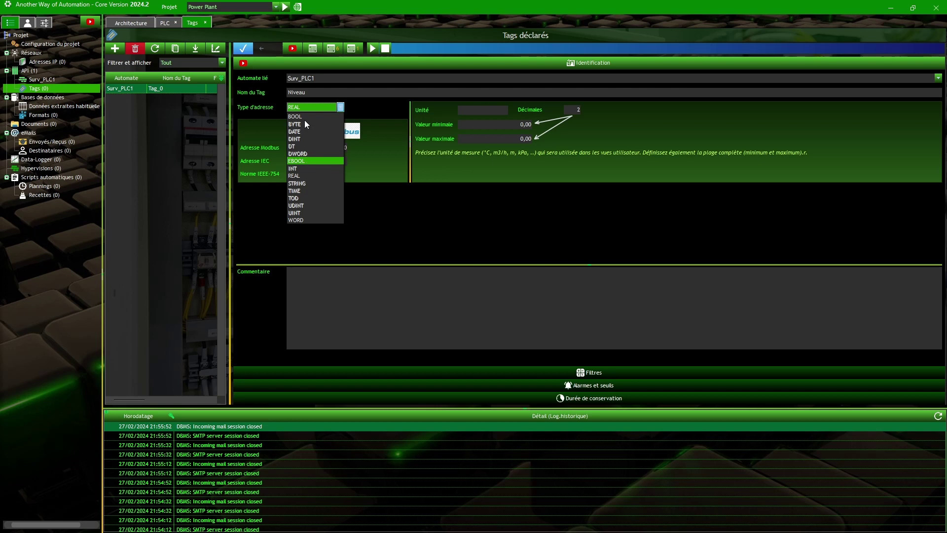
{"action": "left_click", "coordinate": [301, 176]}
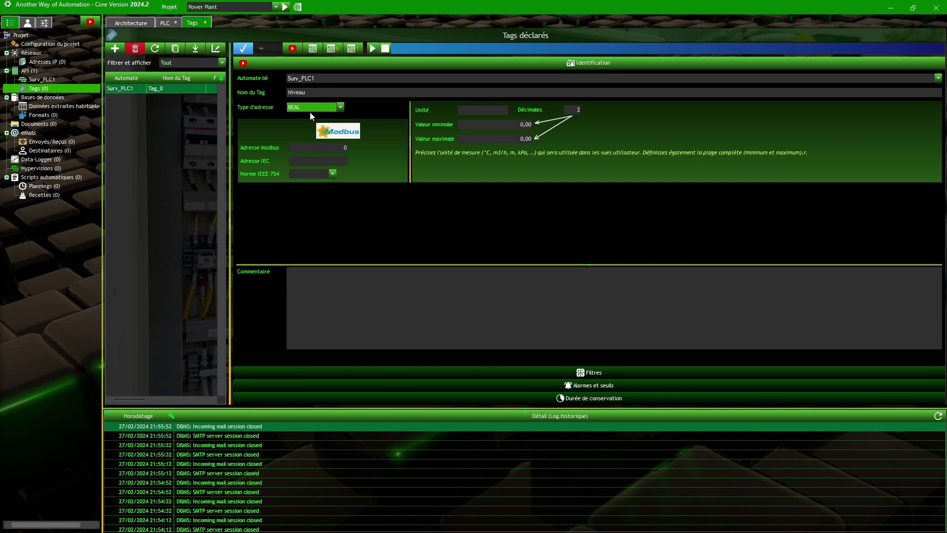
Step: Set the Niveau tag's Modbus address to 1 and its IEEE-754 norm to DCBA, and save it
{"action": "left_click", "coordinate": [308, 150]}
{"action": "type", "text": "1"}
{"action": "left_click", "coordinate": [333, 173]}
{"action": "left_click", "coordinate": [295, 204]}
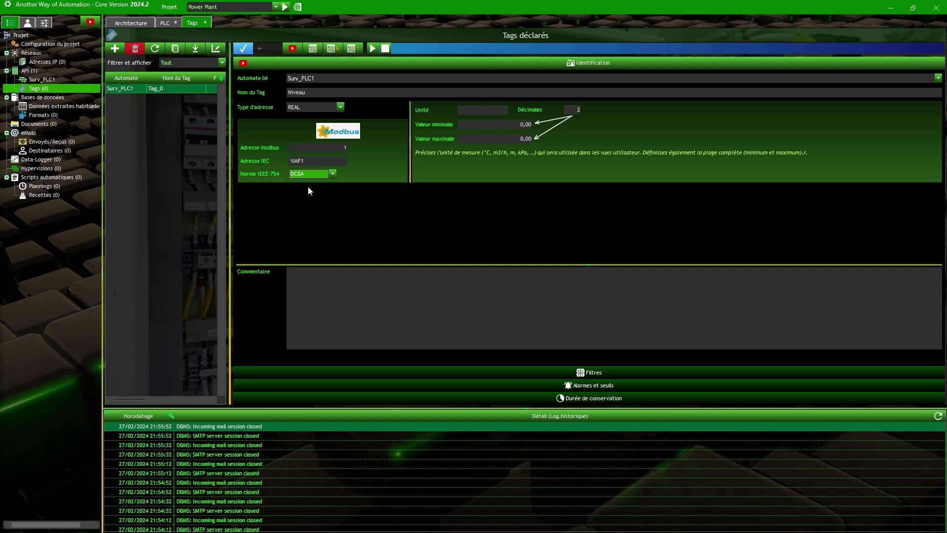
{"action": "left_click", "coordinate": [250, 46]}
Step: Set the Niveau tag's unit to m and its maximum value to 4
{"action": "left_click", "coordinate": [484, 111]}
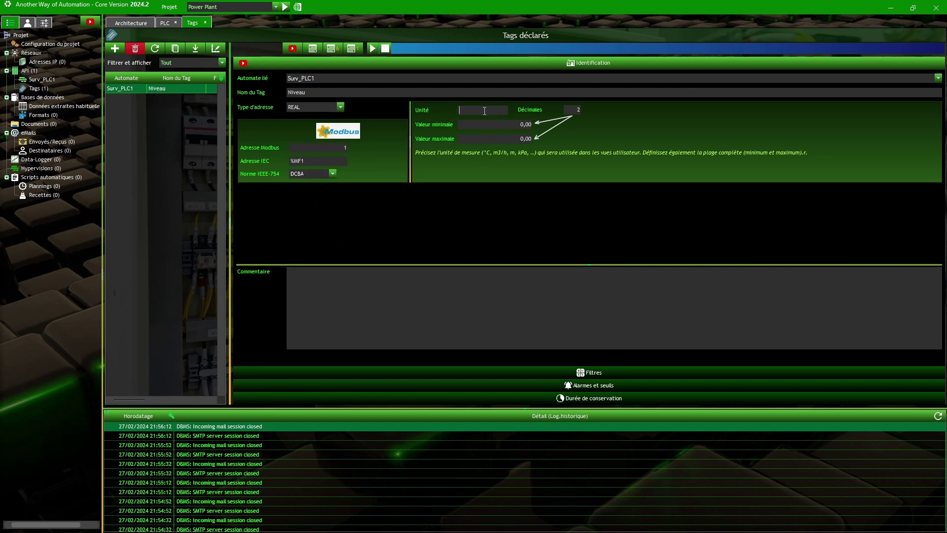
{"action": "type", "text": "m"}
{"action": "left_click", "coordinate": [512, 138]}
{"action": "type", "text": "4"}
{"action": "key", "text": "Return"}
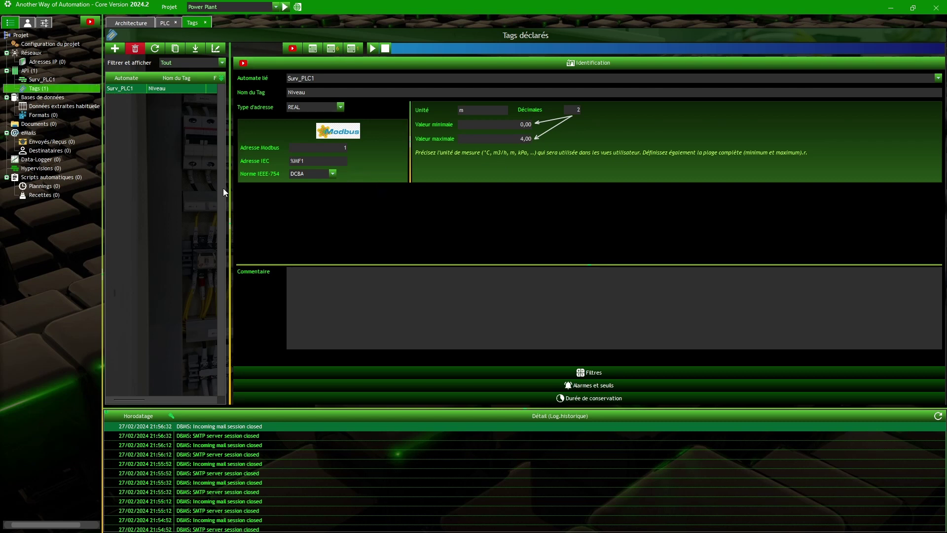
Step: Show the tags associated with Surv_PLC1 and read them repeatedly from the PLC to follow Niveau's raw value
{"action": "mouse_move", "coordinate": [38, 83]}
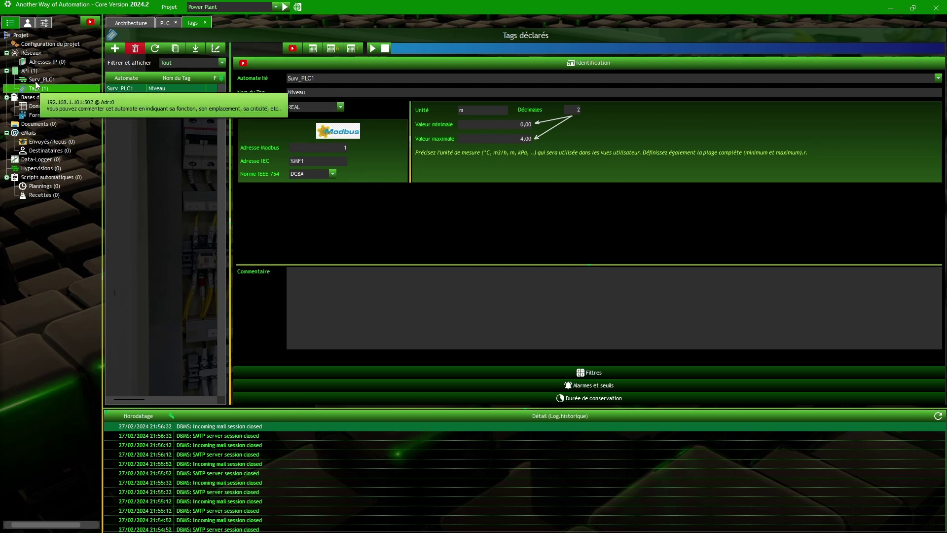
{"action": "left_click", "coordinate": [163, 23]}
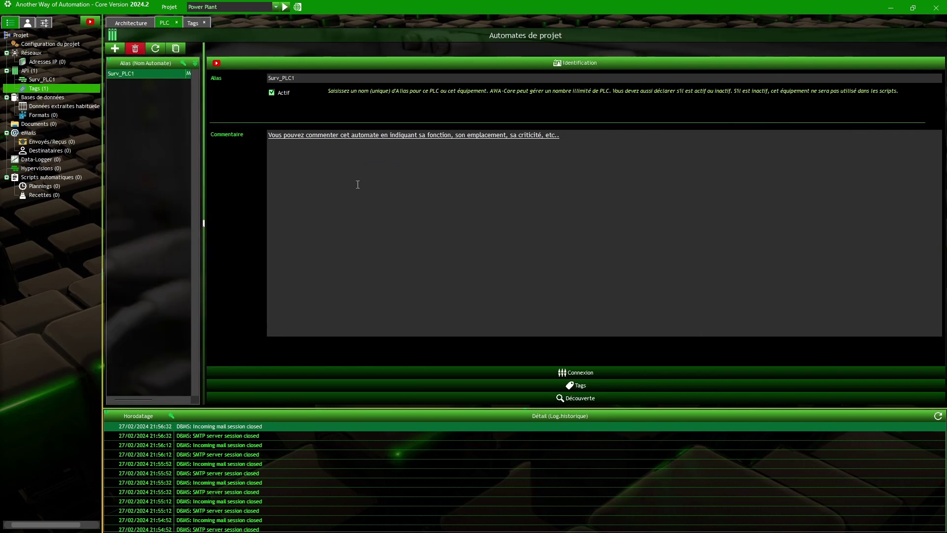
{"action": "left_click", "coordinate": [545, 372]}
{"action": "left_click", "coordinate": [546, 386]}
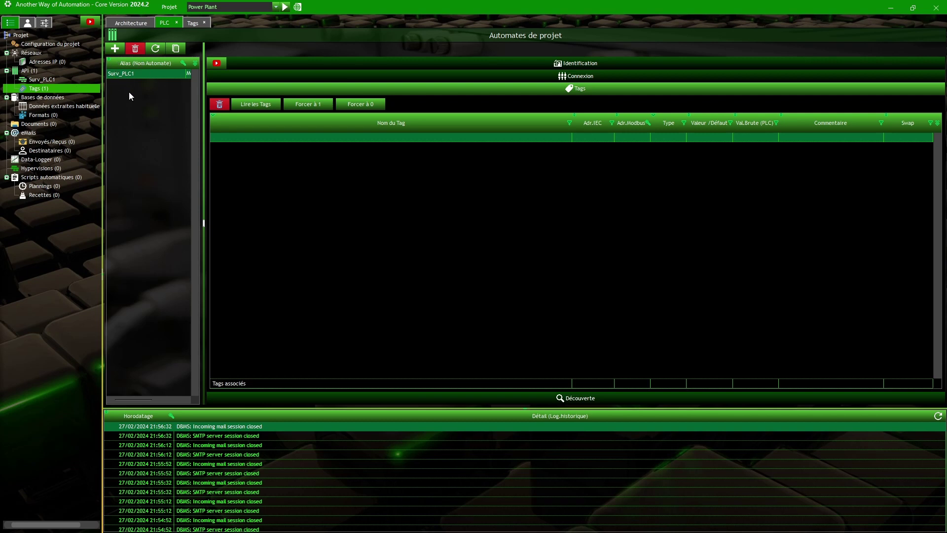
{"action": "left_click", "coordinate": [125, 75]}
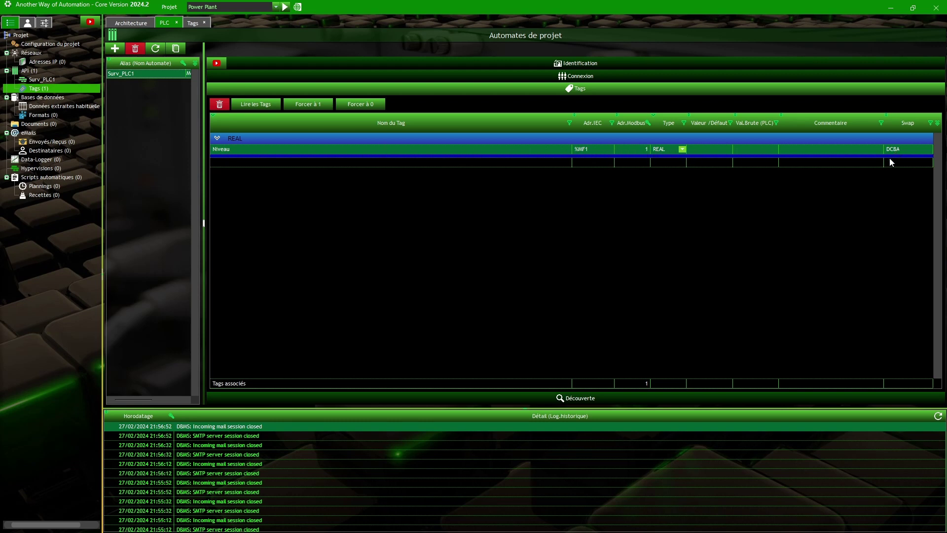
{"action": "left_click", "coordinate": [252, 105]}
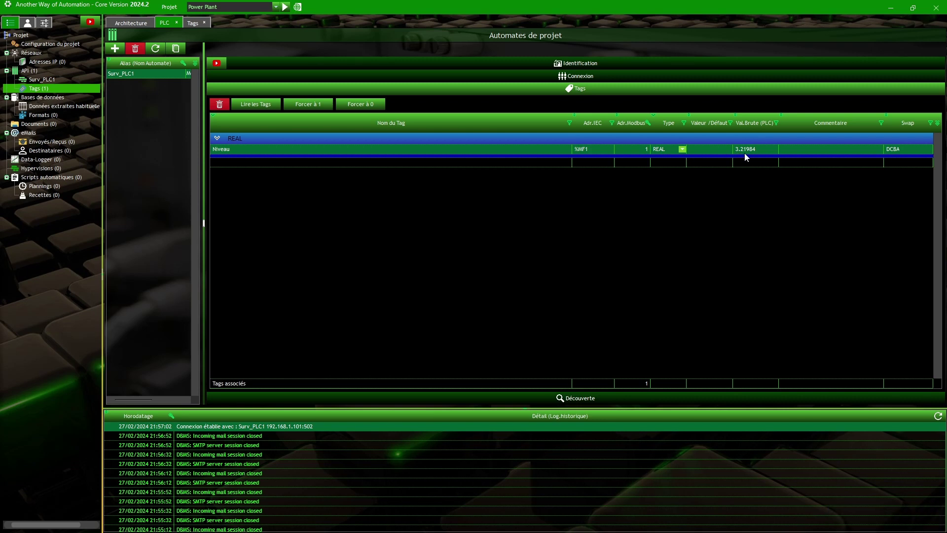
{"action": "left_click", "coordinate": [255, 105]}
{"action": "left_click", "coordinate": [256, 104]}
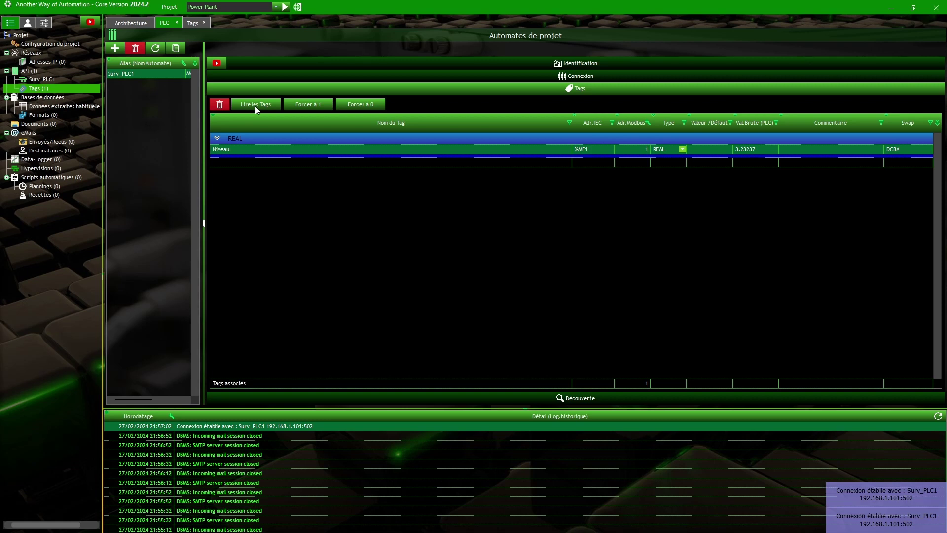
{"action": "left_click", "coordinate": [256, 105]}
{"action": "left_click", "coordinate": [256, 105]}
{"action": "left_click", "coordinate": [255, 104]}
{"action": "left_click", "coordinate": [255, 105]}
{"action": "left_click", "coordinate": [256, 104]}
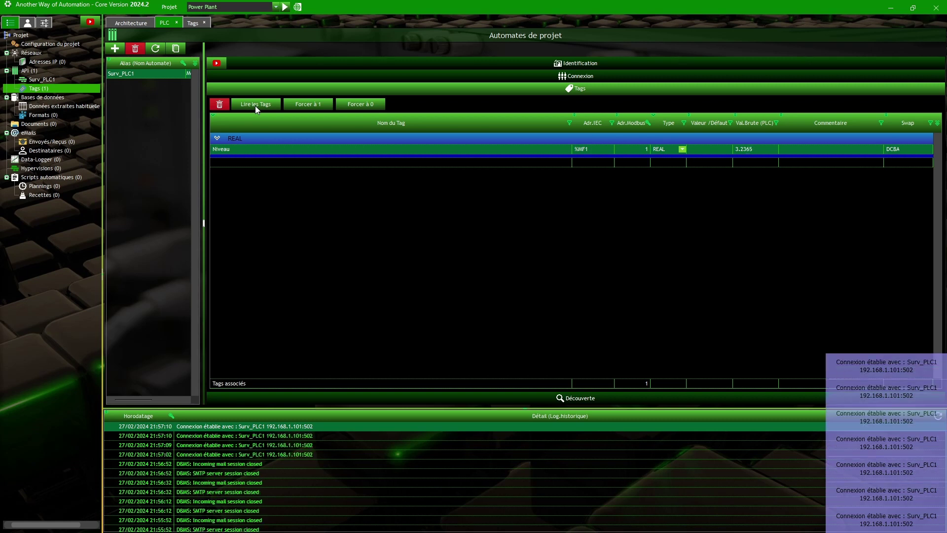
{"action": "left_click", "coordinate": [255, 105]}
{"action": "left_click", "coordinate": [256, 104]}
{"action": "left_click", "coordinate": [255, 104]}
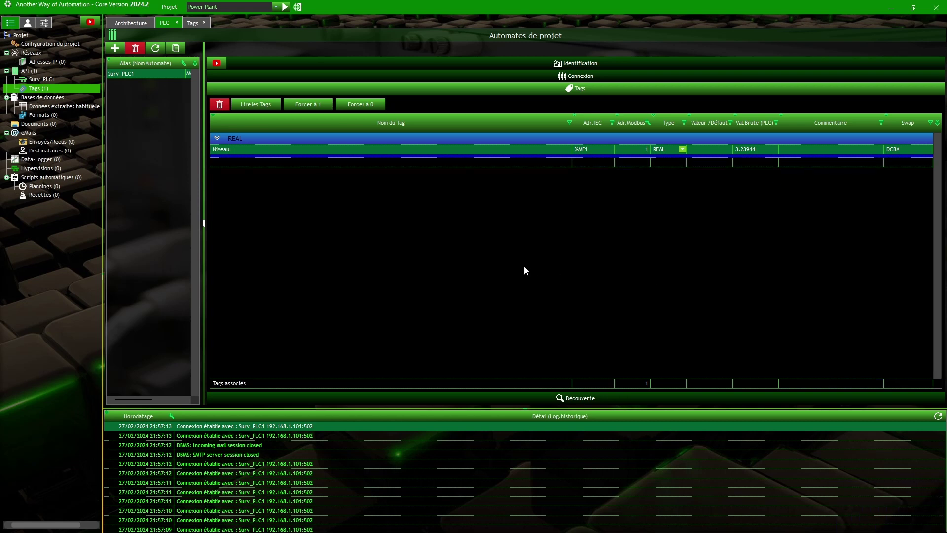
Step: Run the live reading of the declared Niveau tag, stopping and restarting it once
{"action": "left_click", "coordinate": [37, 78]}
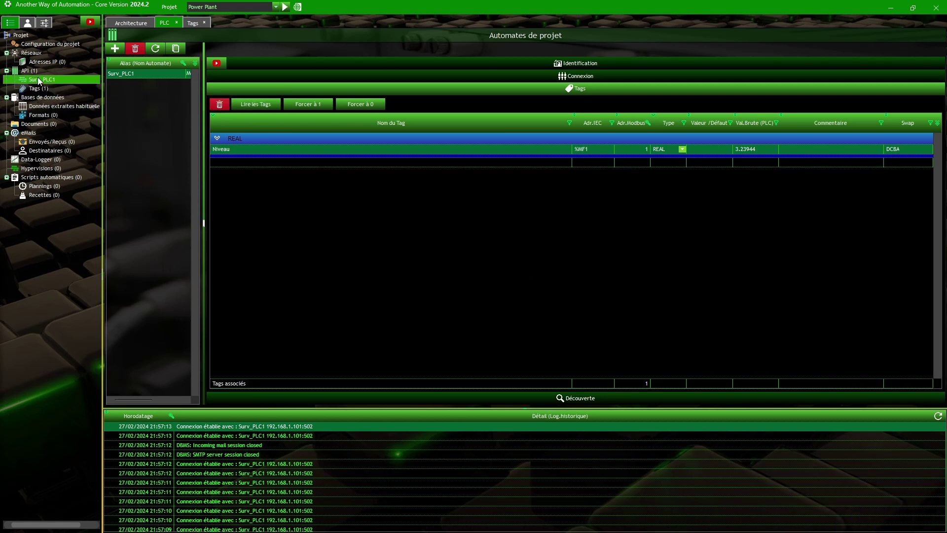
{"action": "left_click", "coordinate": [192, 23]}
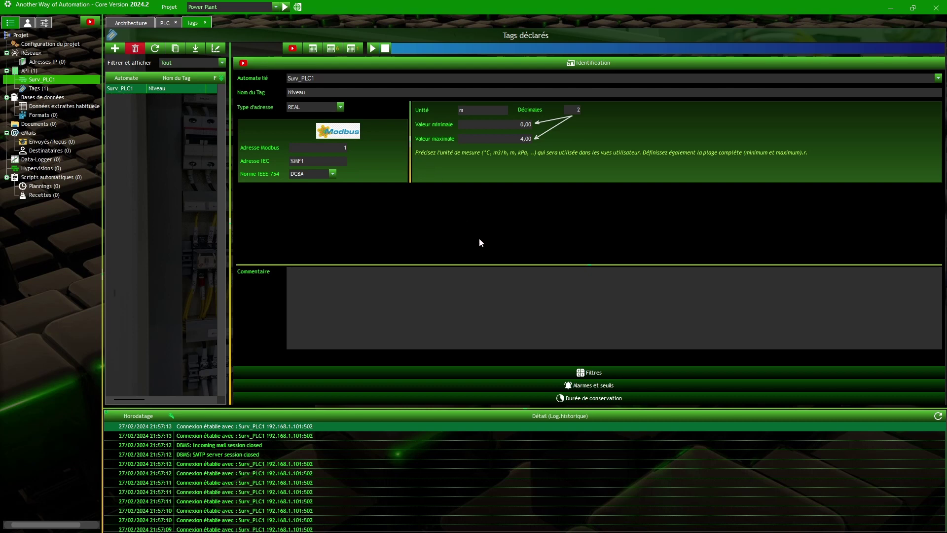
{"action": "left_click", "coordinate": [372, 50]}
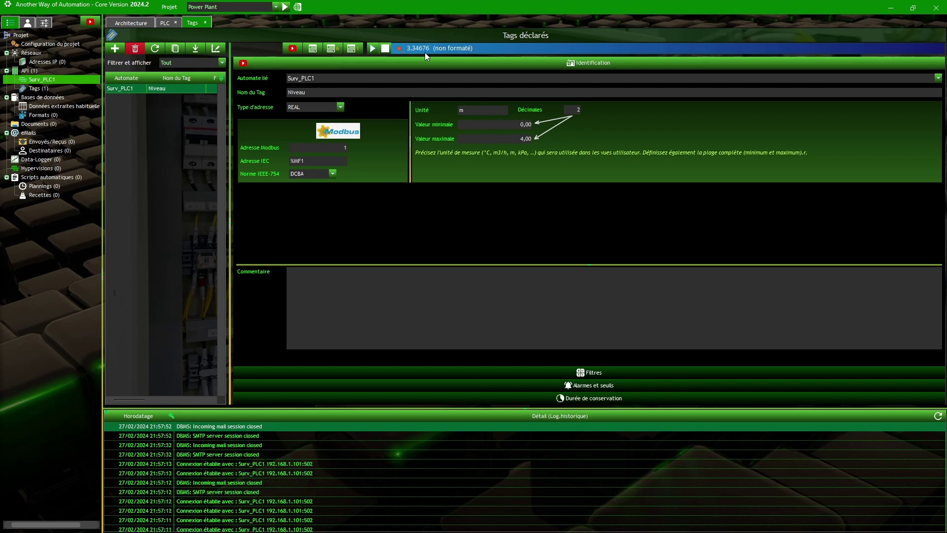
{"action": "left_click", "coordinate": [386, 48]}
{"action": "left_click", "coordinate": [376, 50]}
Step: Give the Niveau tag an alarm above a value, with a limit of 3,4 and a delay of 2 seconds, and save it
{"action": "left_click", "coordinate": [580, 385]}
{"action": "left_click", "coordinate": [319, 104]}
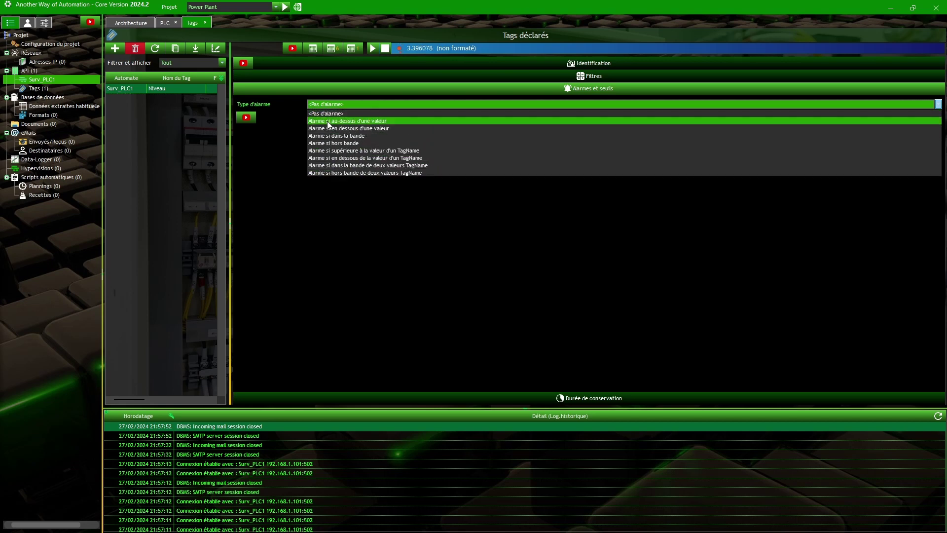
{"action": "left_click", "coordinate": [327, 120]}
{"action": "left_click", "coordinate": [286, 236]}
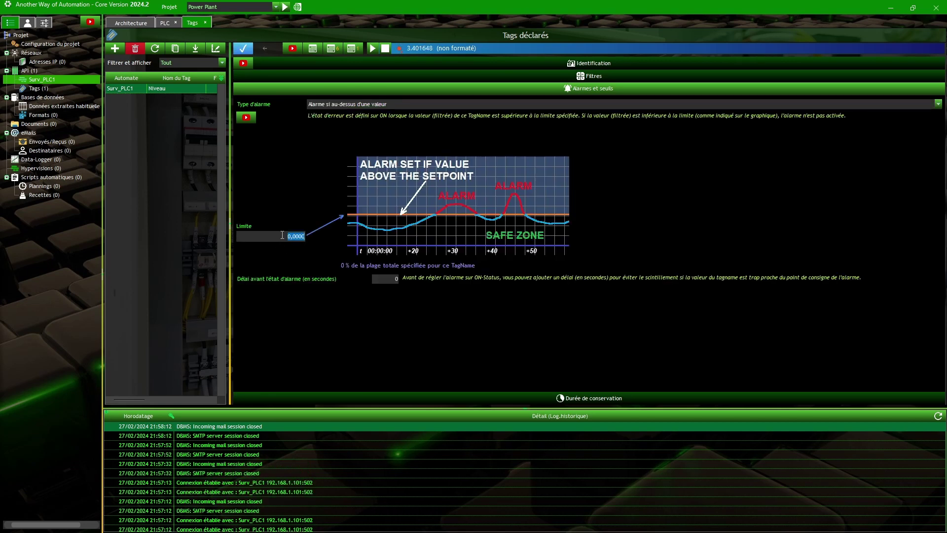
{"action": "type", "text": "3,4"}
{"action": "left_click", "coordinate": [384, 280]}
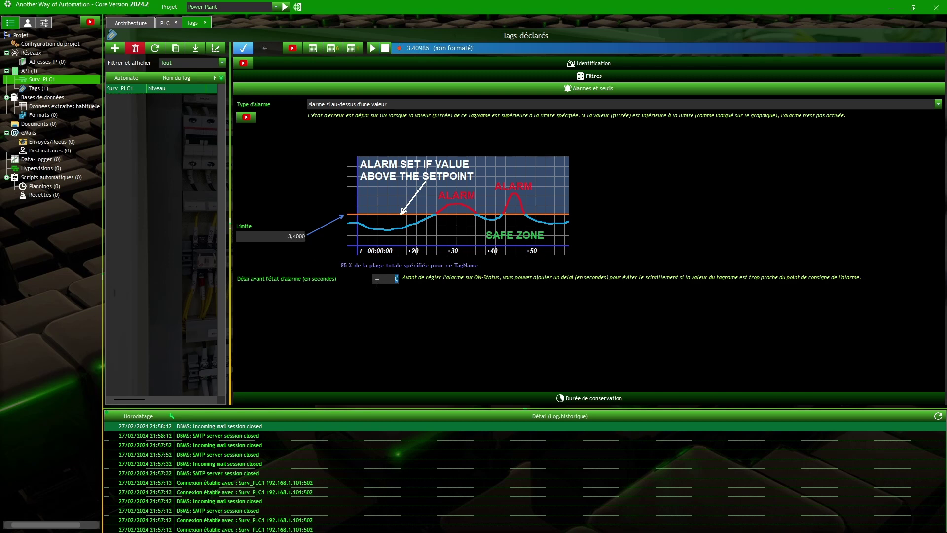
{"action": "type", "text": "2"}
{"action": "left_click", "coordinate": [249, 50]}
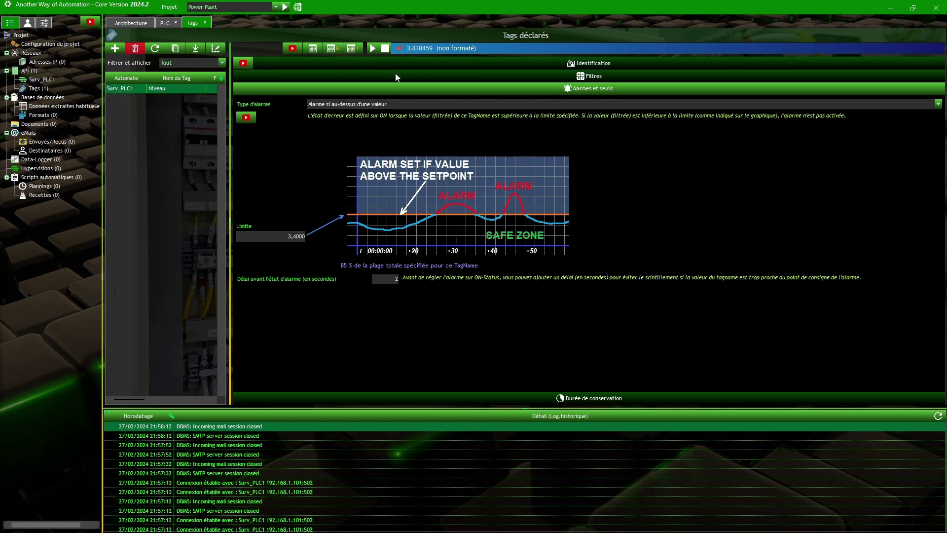
Step: Check the Niveau tag's live alarm state and set its alarm type to <Pas d'alarme>
{"action": "left_click", "coordinate": [395, 74]}
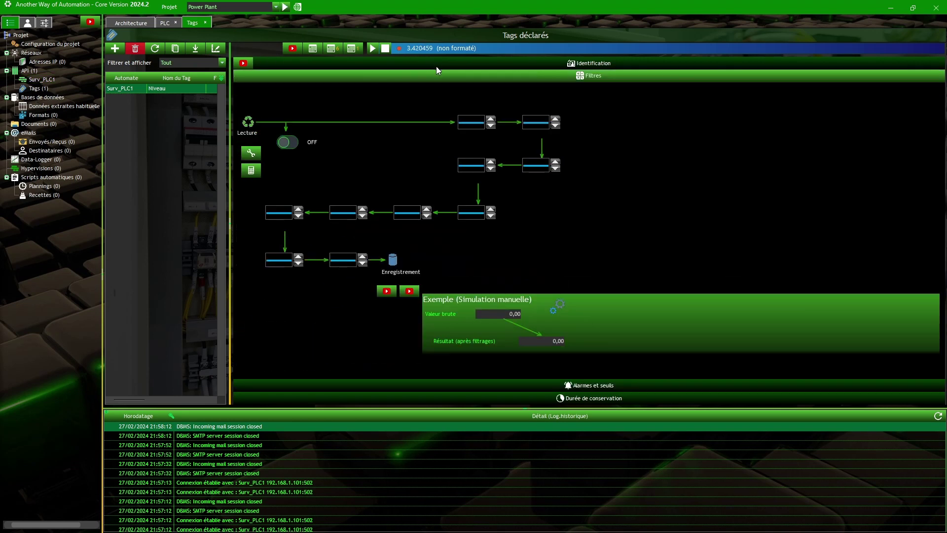
{"action": "left_click", "coordinate": [406, 64]}
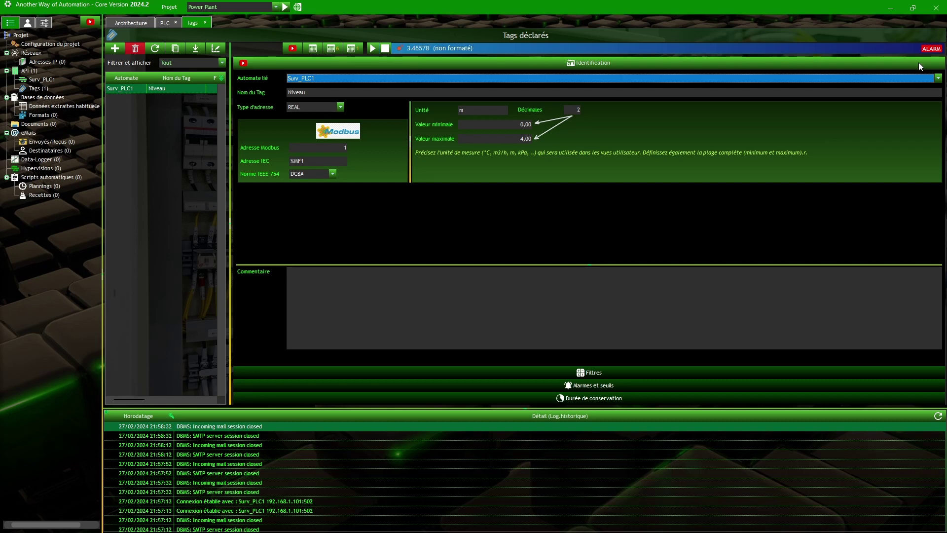
{"action": "left_click", "coordinate": [592, 385]}
{"action": "left_click", "coordinate": [330, 104]}
{"action": "left_click", "coordinate": [330, 114]}
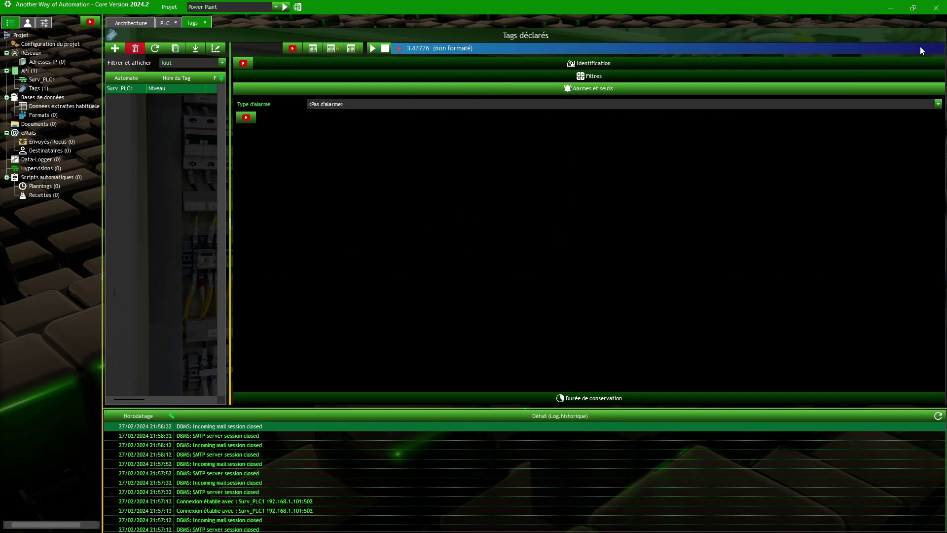
Step: Show the Niveau tag's filter settings, and add a Surv_PLC1 tag named HauteurBLP with address type REAL
{"action": "left_click", "coordinate": [386, 75]}
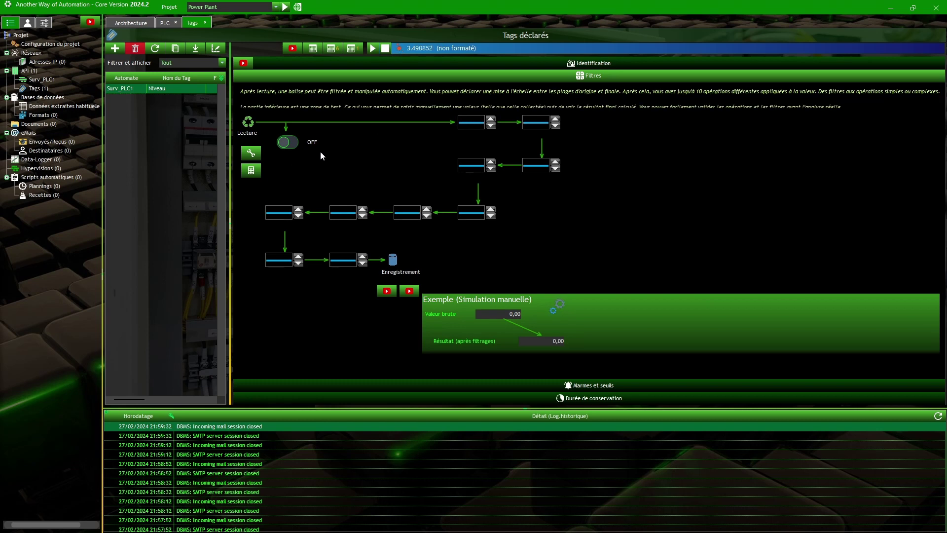
{"action": "key", "text": "Insert"}
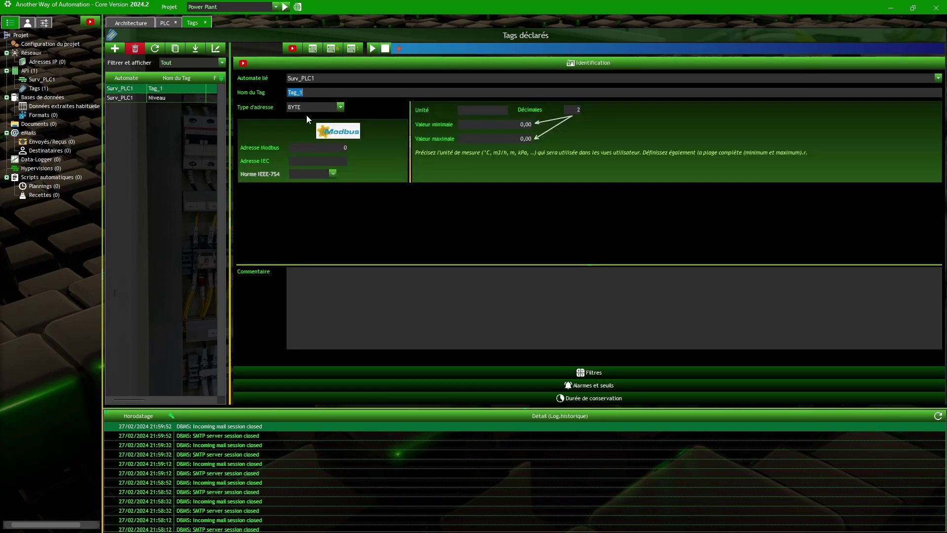
{"action": "type", "text": "HauteurBLP"}
{"action": "left_click", "coordinate": [341, 107]}
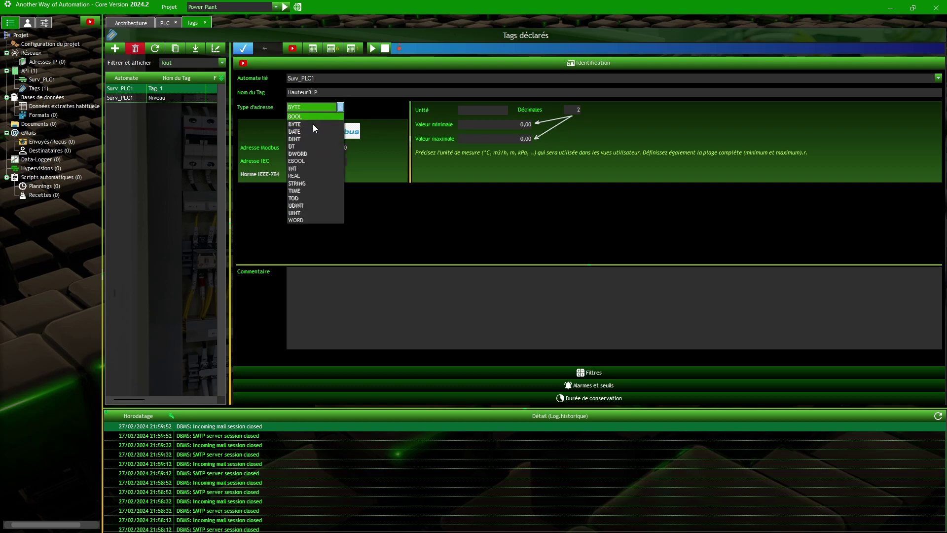
{"action": "left_click", "coordinate": [295, 175]}
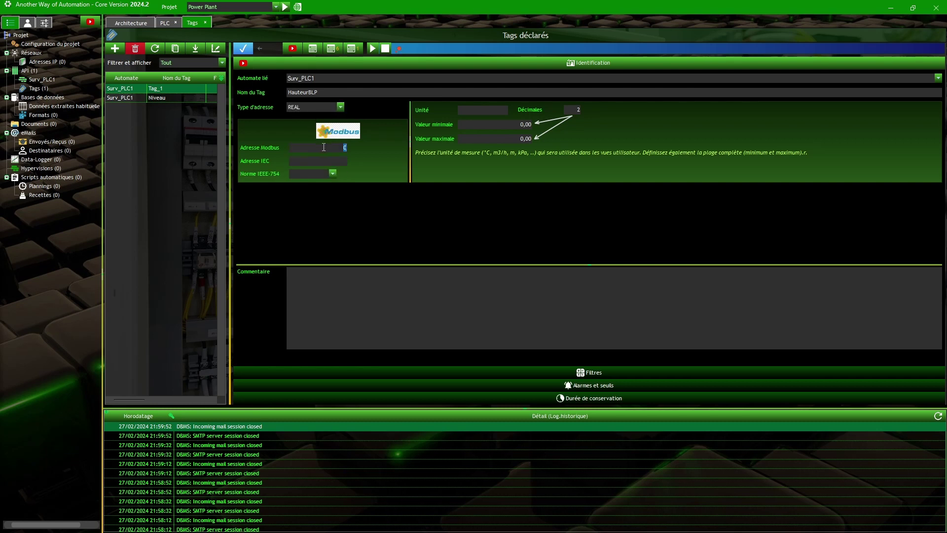
Step: Give the HauteurBLP tag Modbus address 4 and the IEEE-754 norm DCBA, and save it
{"action": "type", "text": "4"}
{"action": "left_click", "coordinate": [310, 175]}
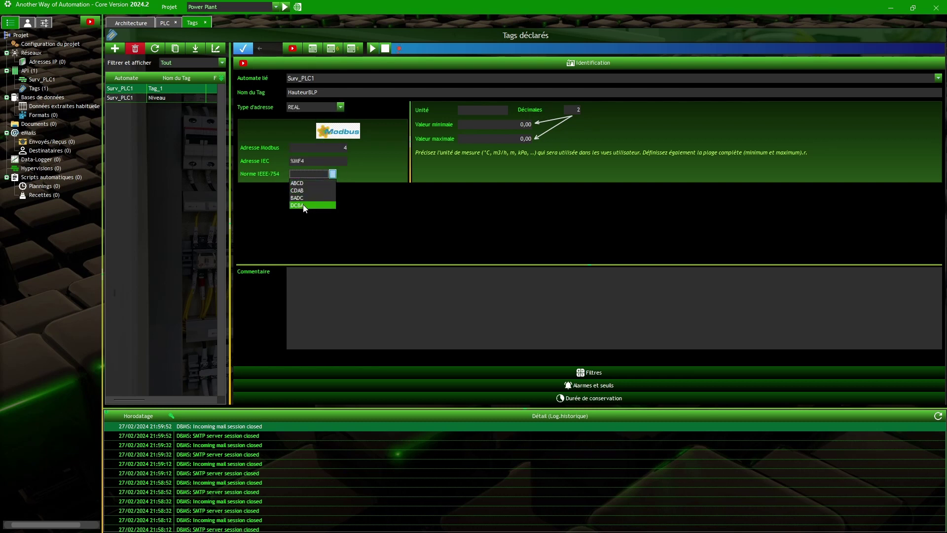
{"action": "left_click", "coordinate": [303, 204]}
{"action": "left_click", "coordinate": [238, 47]}
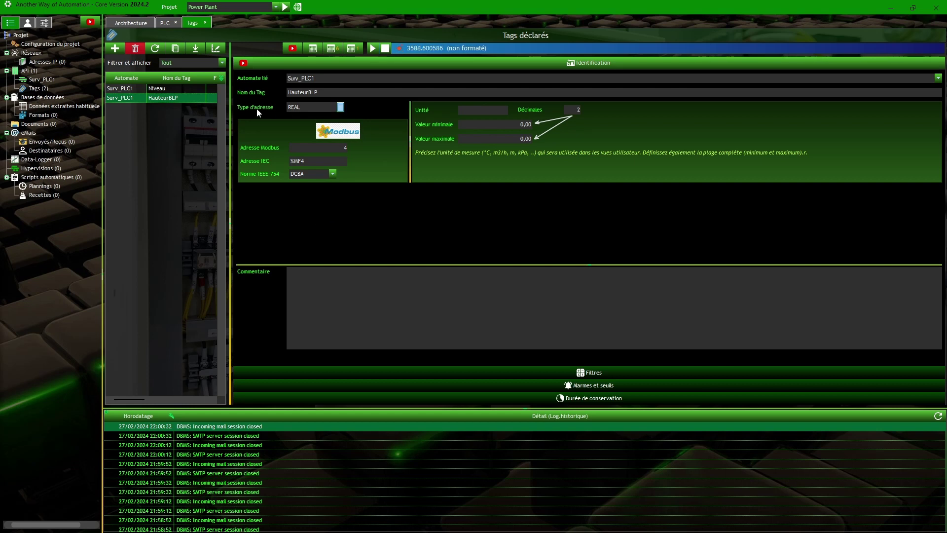
Step: Select the Niveau tag and widen the list of declared tags to show its Modbus address column
{"action": "left_click", "coordinate": [165, 88]}
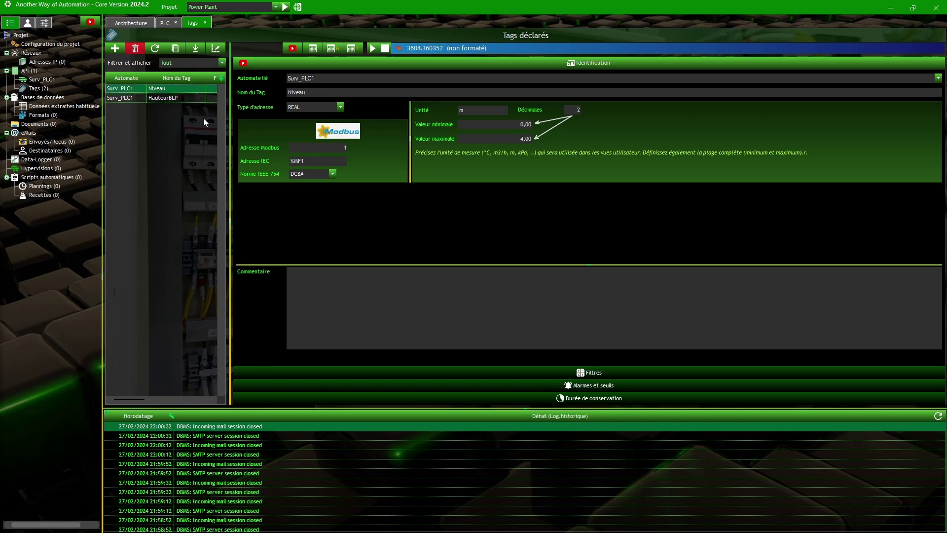
{"action": "mouse_move", "coordinate": [229, 129]}
{"action": "left_mouse_down"}
{"action": "mouse_move", "coordinate": [336, 133]}
{"action": "mouse_move", "coordinate": [225, 132]}
{"action": "left_mouse_up"}
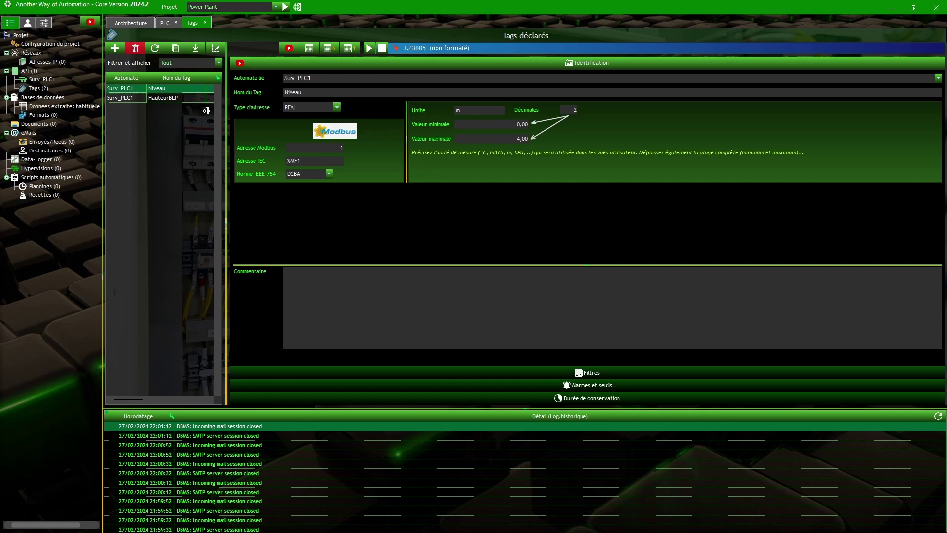
{"action": "mouse_move", "coordinate": [229, 115]}
{"action": "left_mouse_down"}
{"action": "mouse_move", "coordinate": [315, 121]}
{"action": "mouse_move", "coordinate": [227, 122]}
{"action": "left_mouse_up"}
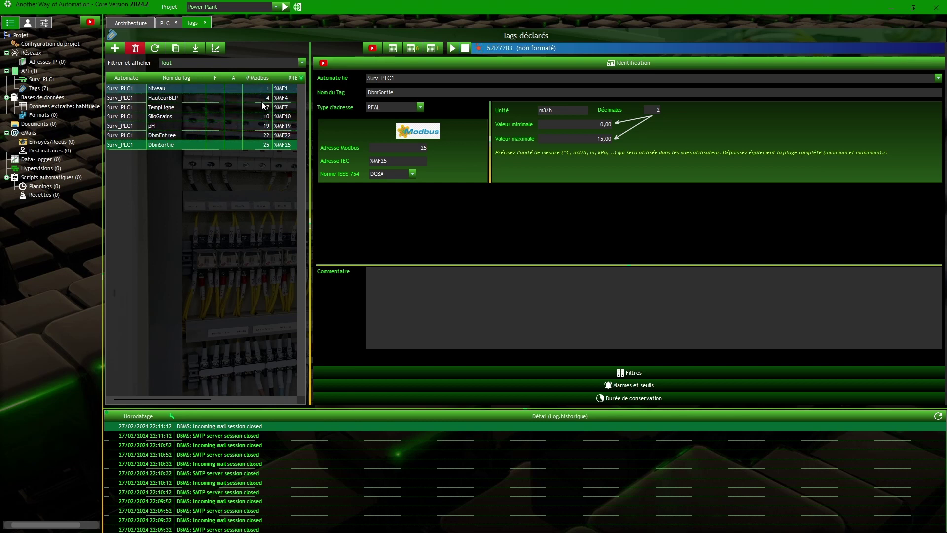
Step: Review the identification settings and live values of the HauteurBLP, TempLigne and SiloGrains tags
{"action": "left_click", "coordinate": [157, 98]}
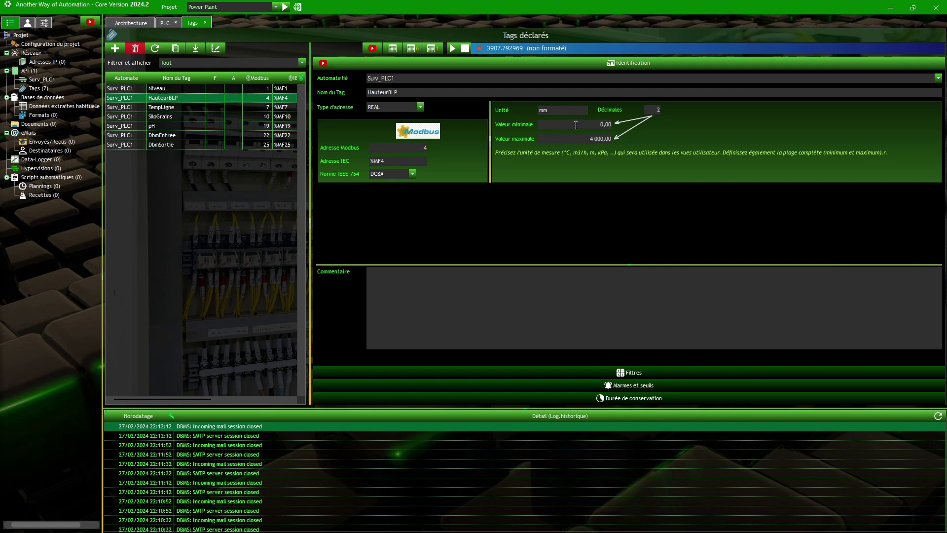
{"action": "left_click", "coordinate": [189, 107]}
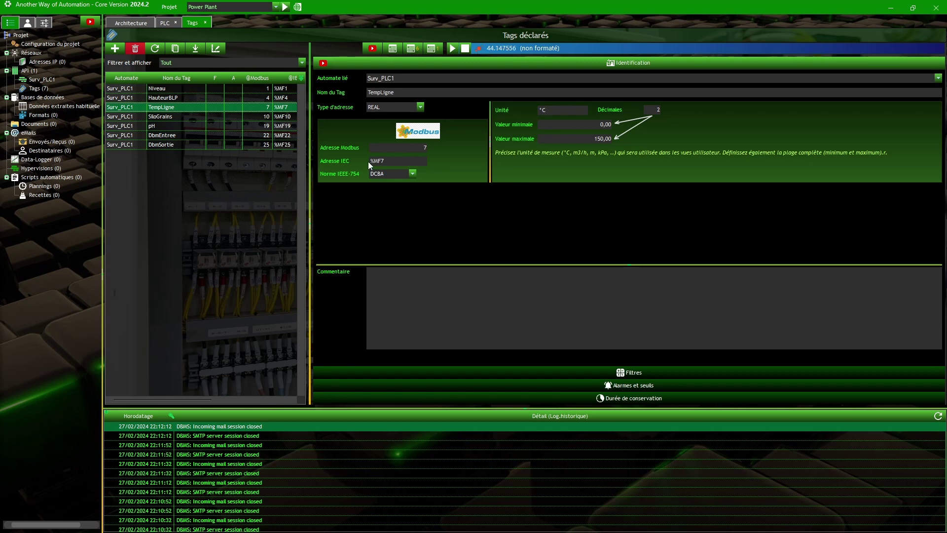
{"action": "key", "text": "Down"}
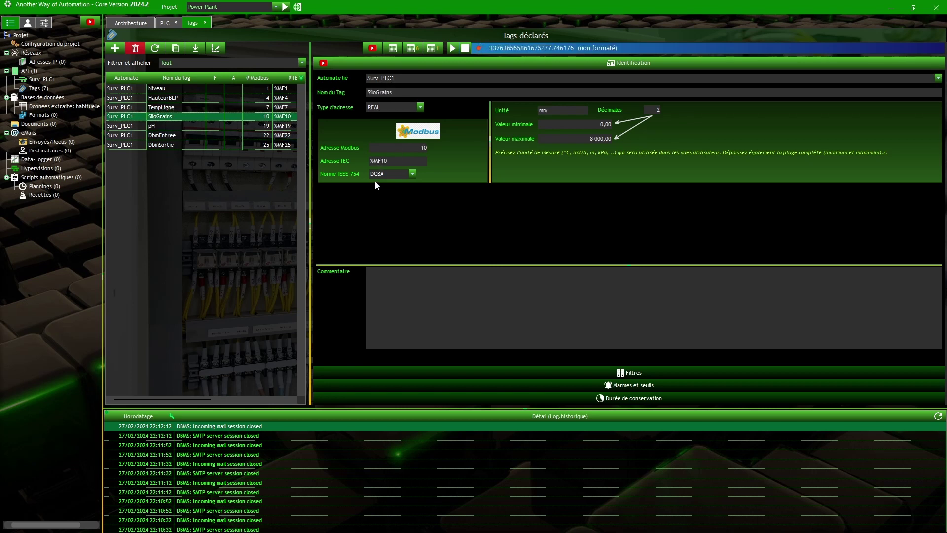
Step: Set the pH tag's IEEE-754 norm to DCBA
{"action": "left_click", "coordinate": [183, 136]}
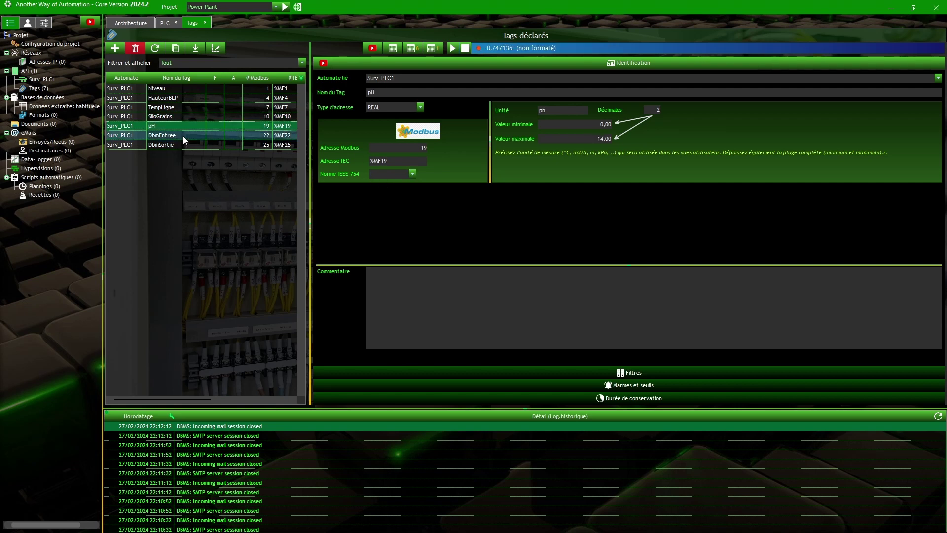
{"action": "left_click", "coordinate": [180, 125]}
{"action": "left_click", "coordinate": [388, 173]}
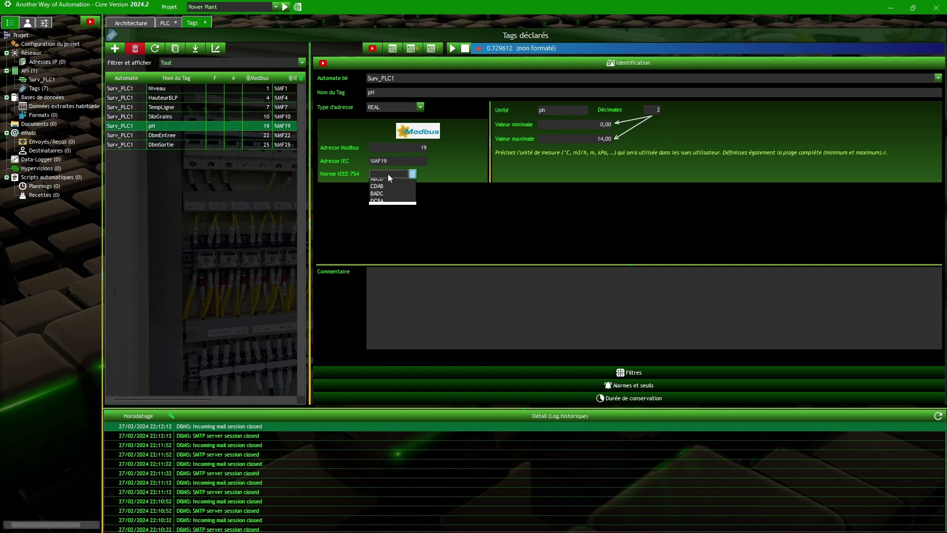
{"action": "left_click", "coordinate": [386, 206]}
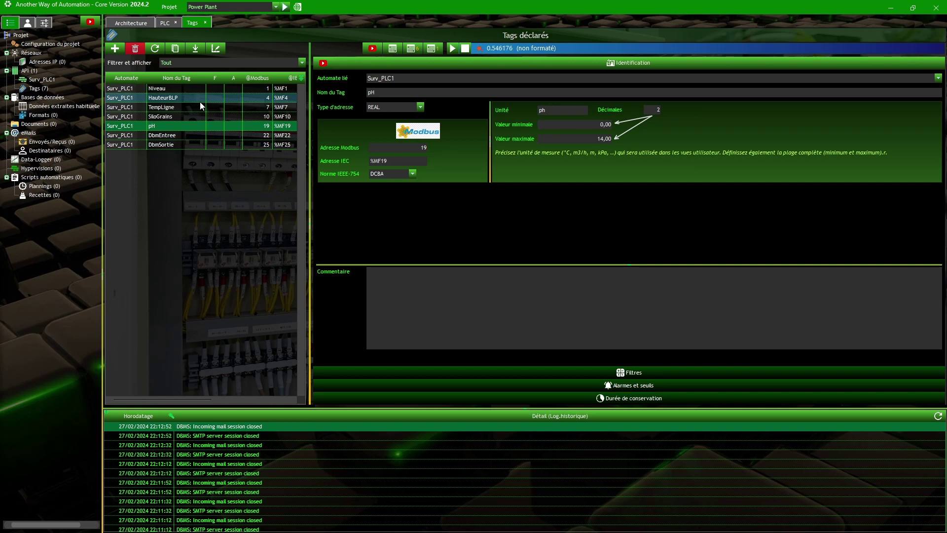
Step: Check the identification settings and live values of the DbmEntree and DbmSortie tags, returning to DbmEntree
{"action": "left_click", "coordinate": [212, 135]}
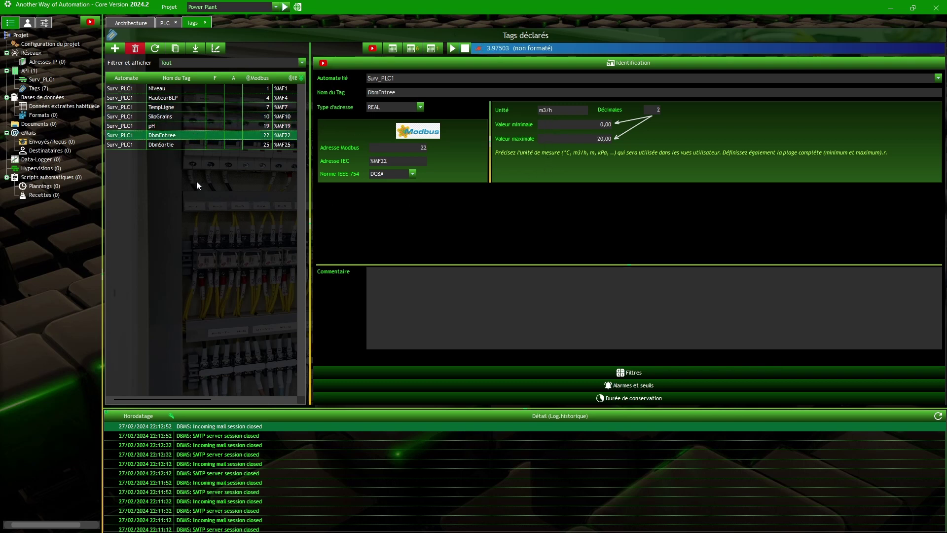
{"action": "left_click", "coordinate": [176, 142]}
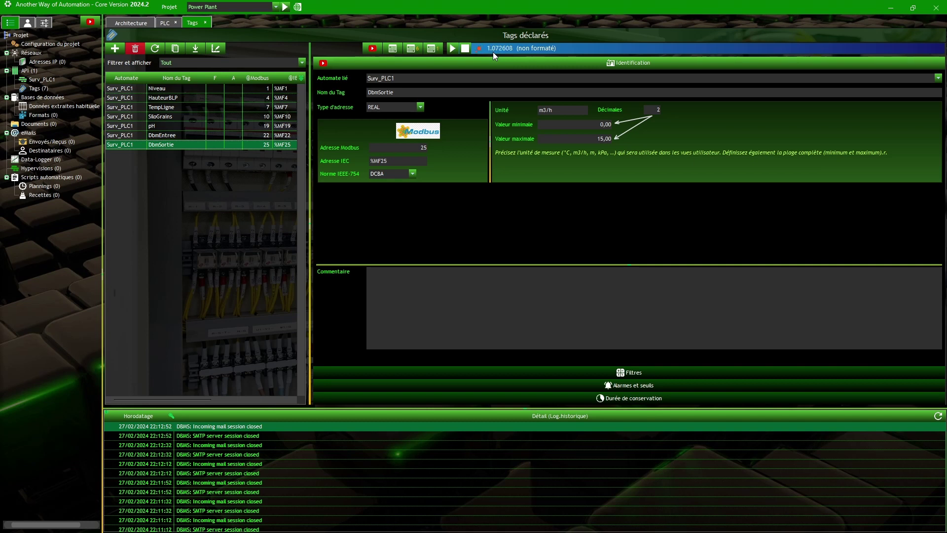
{"action": "left_click", "coordinate": [247, 133]}
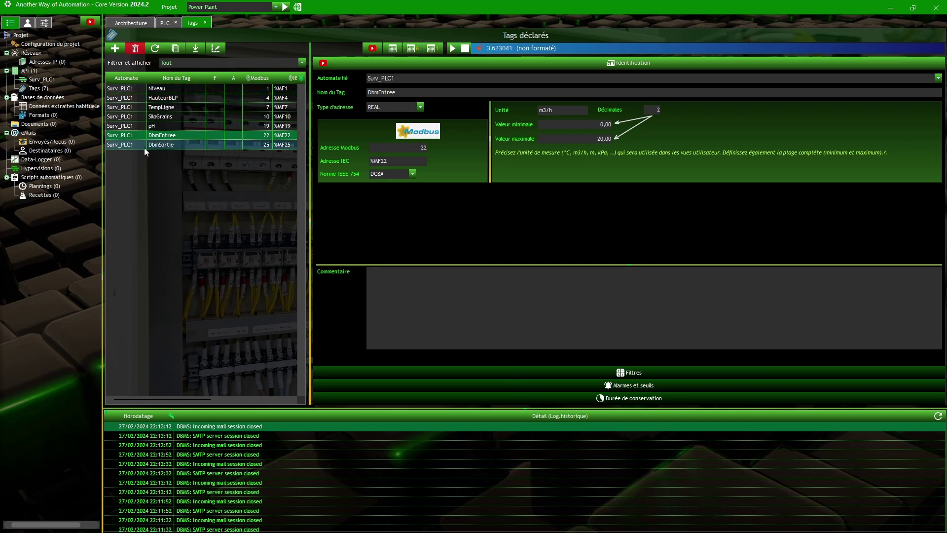
Step: Examine the DbmEntree tag's filters, its alarms and thresholds, and its data retention settings
{"action": "left_click", "coordinate": [494, 372]}
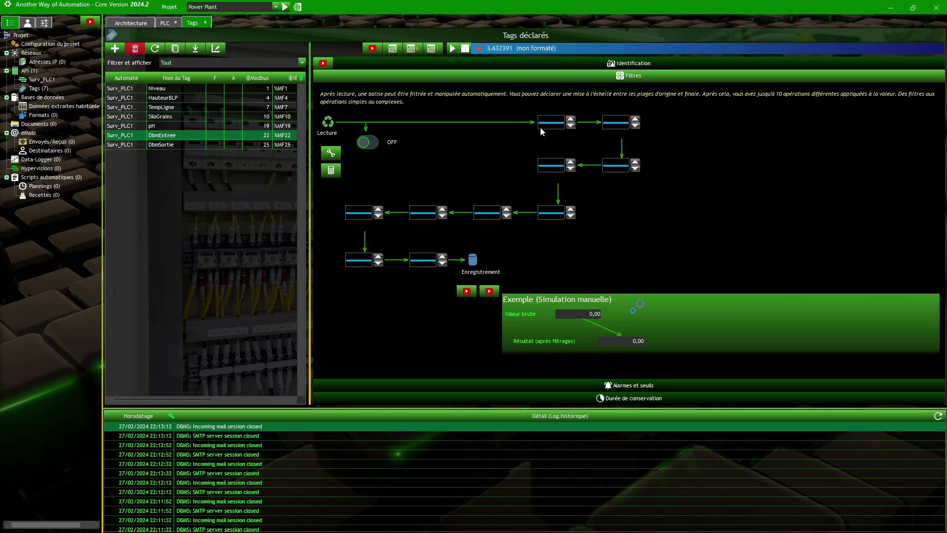
{"action": "left_click", "coordinate": [541, 384]}
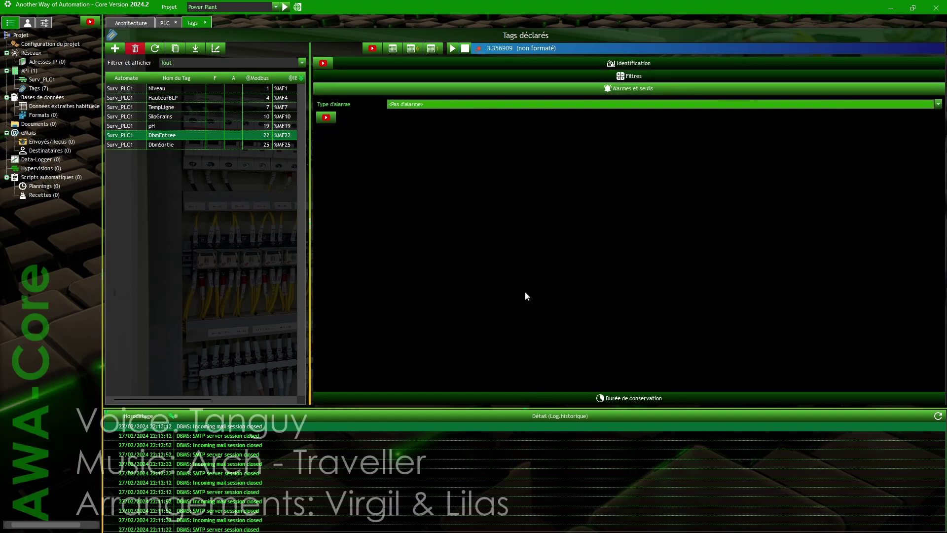
{"action": "left_click", "coordinate": [560, 394]}
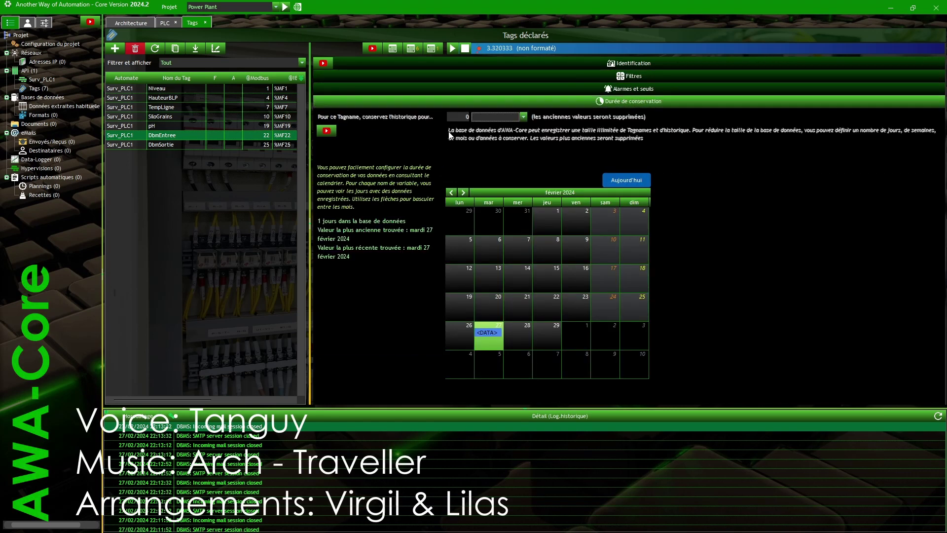